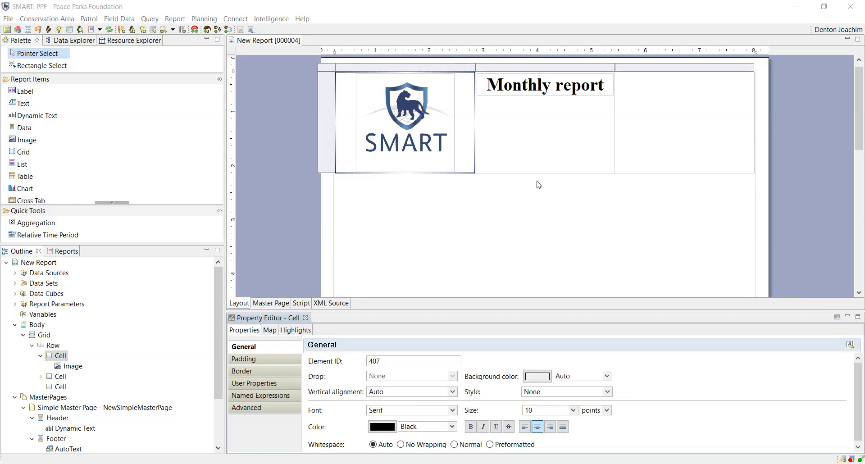
Delete the empty third grid column and narrow the logo column so the 'Monthly report' title widens
mouse_move(489, 169)
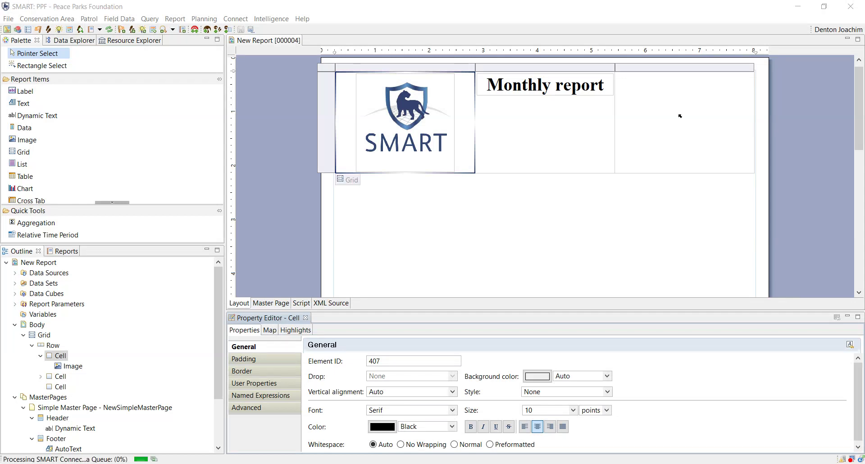
left_click(638, 188)
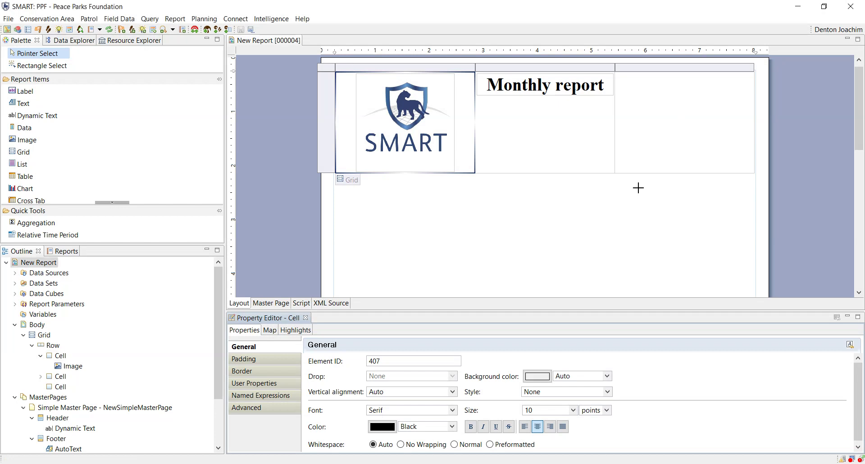
left_click(668, 134)
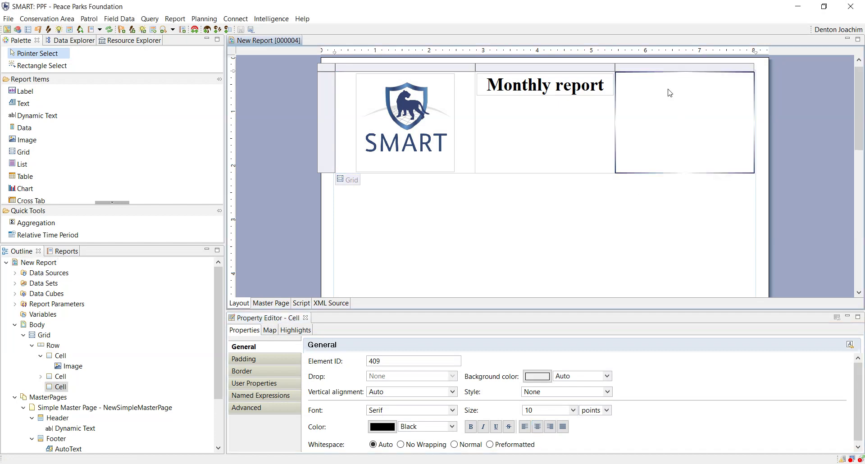
left_click(671, 68)
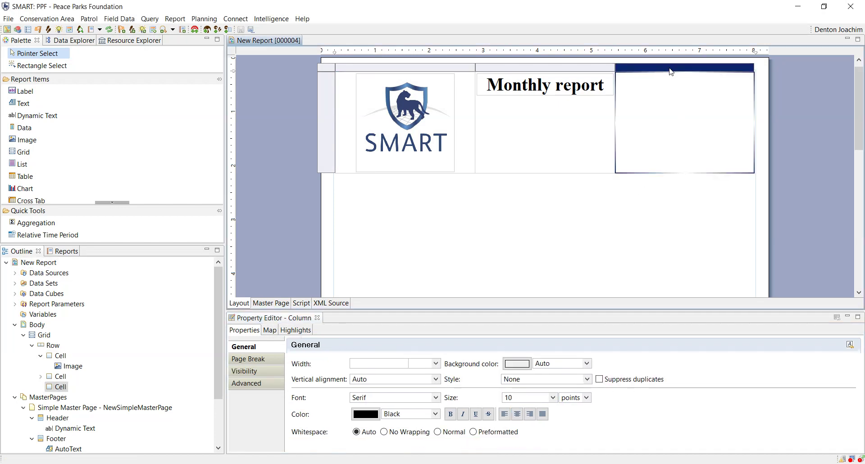
right_click(670, 71)
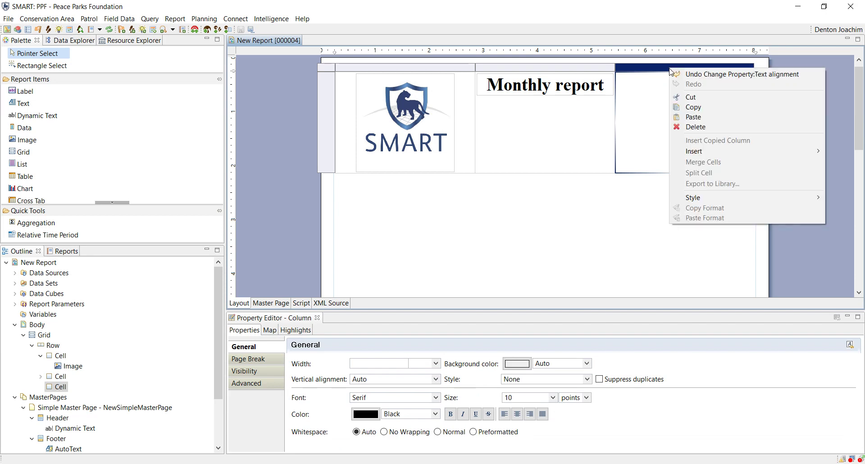
left_click(709, 132)
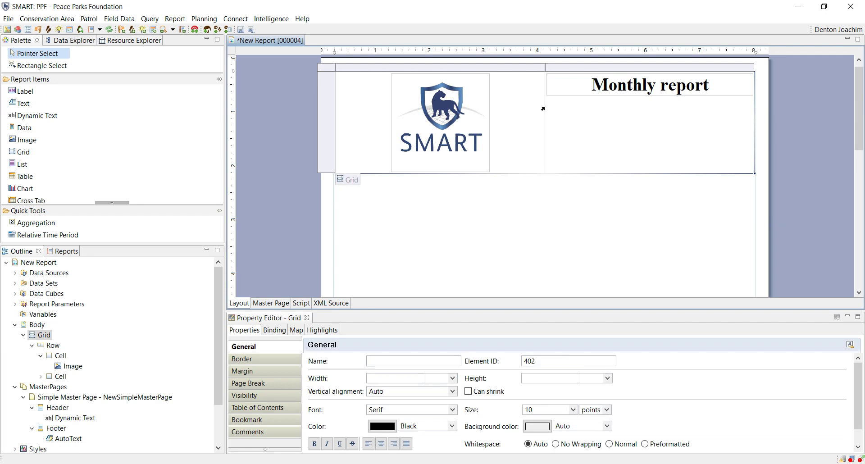
left_click_drag(544, 109, 433, 122)
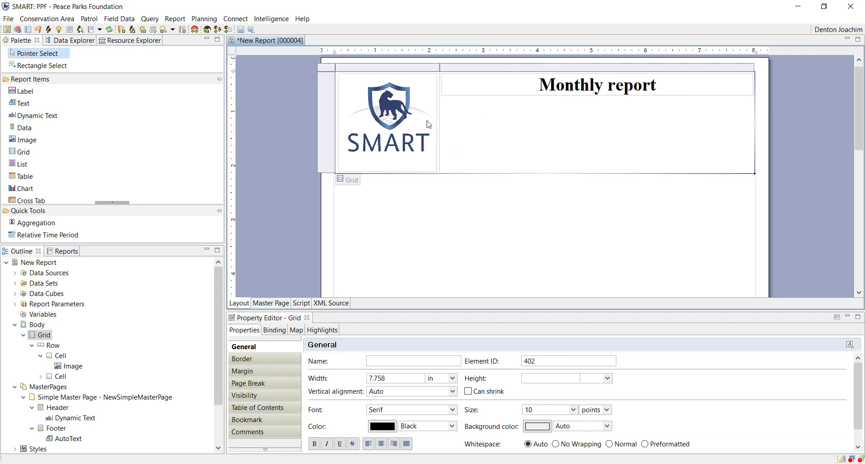
left_click(571, 207)
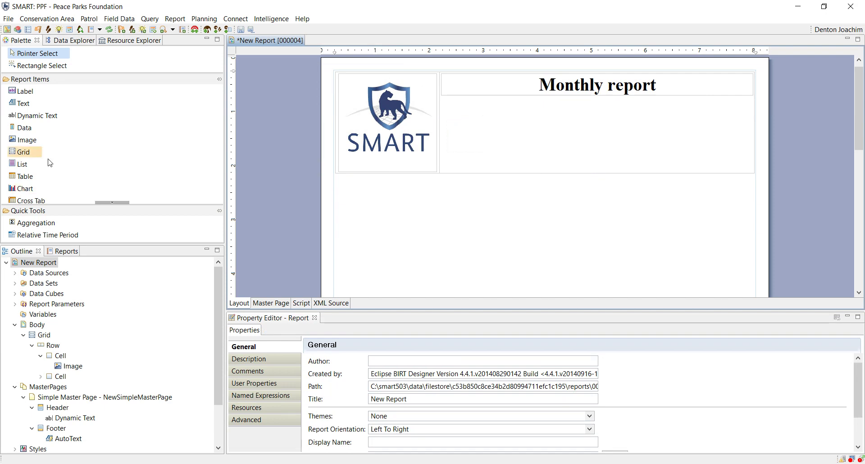
Drop a Dynamic Text item into the title cell beneath 'Monthly report'
left_click_drag(48, 159, 608, 139)
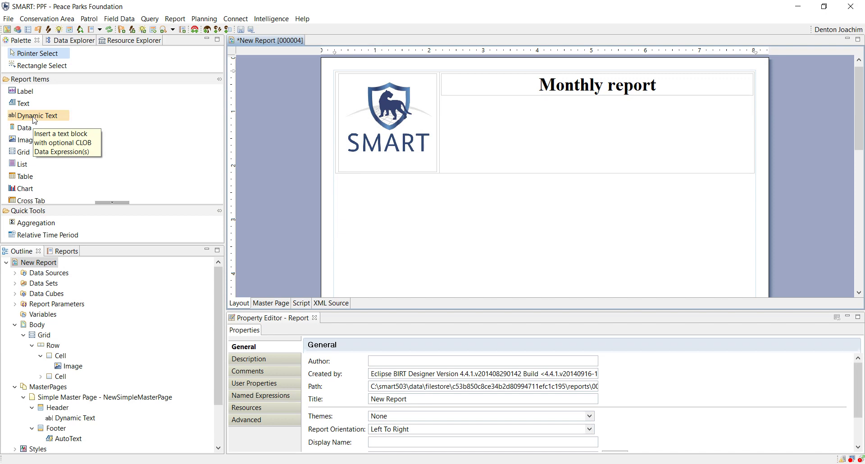
left_click_drag(34, 119, 573, 136)
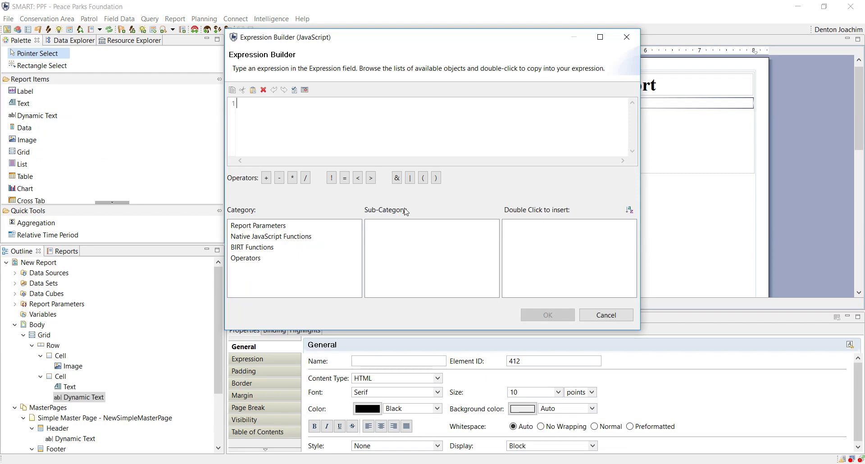
Set the dynamic text expression to params["Start Date"].value + " to " + params["End Date"].value
left_click(258, 229)
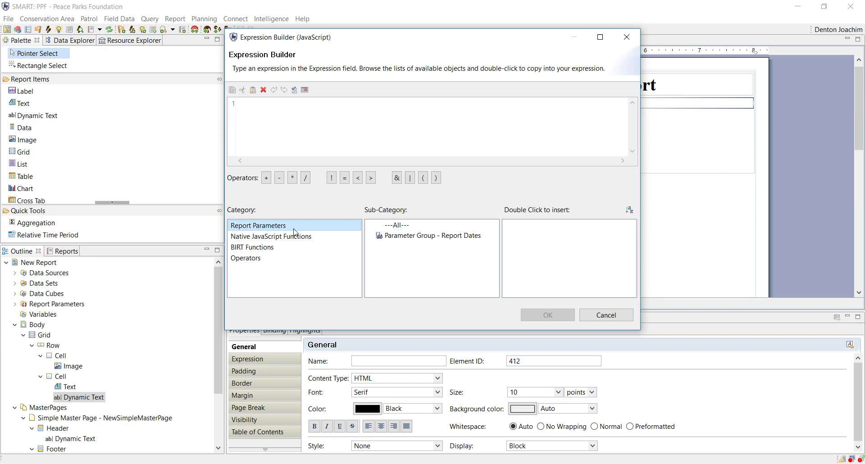
left_click(429, 238)
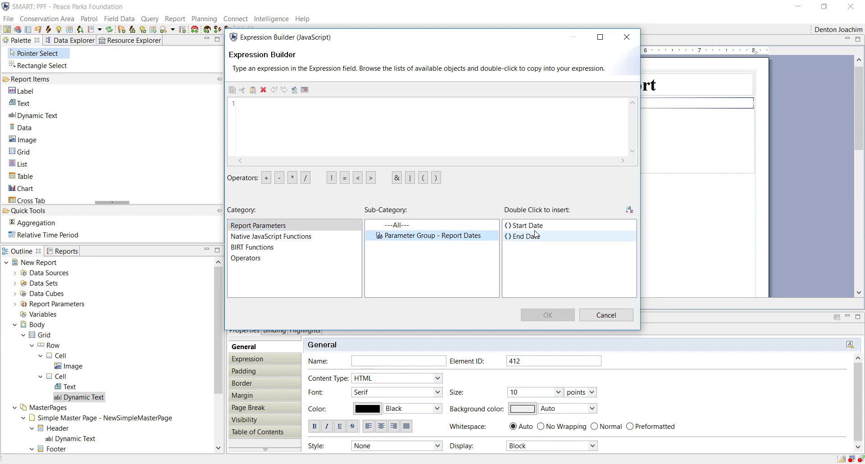
double_click(533, 227)
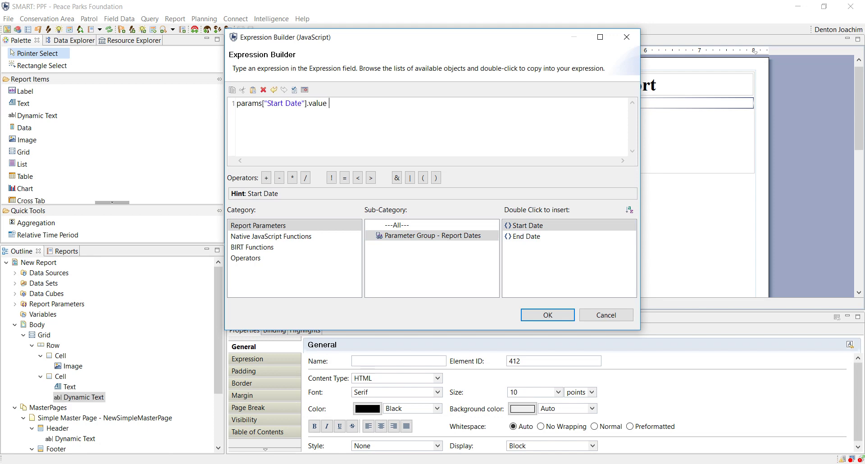
type("+ \" to \"\"")
key("BackSpace")
type("+")
double_click(526, 236)
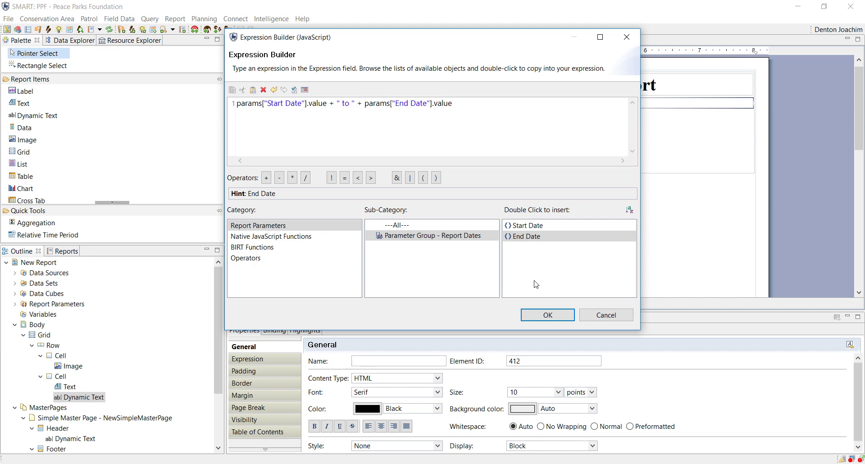
left_click(547, 315)
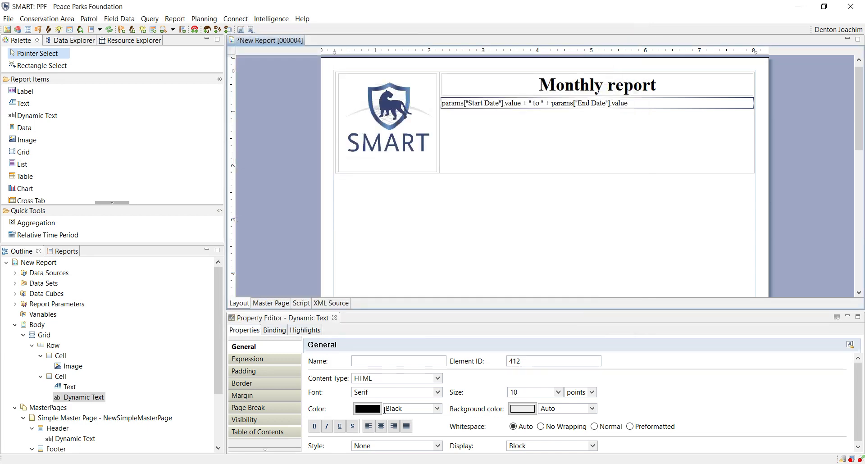
Centre the date-range text at font size 12 and save the report
left_click(381, 426)
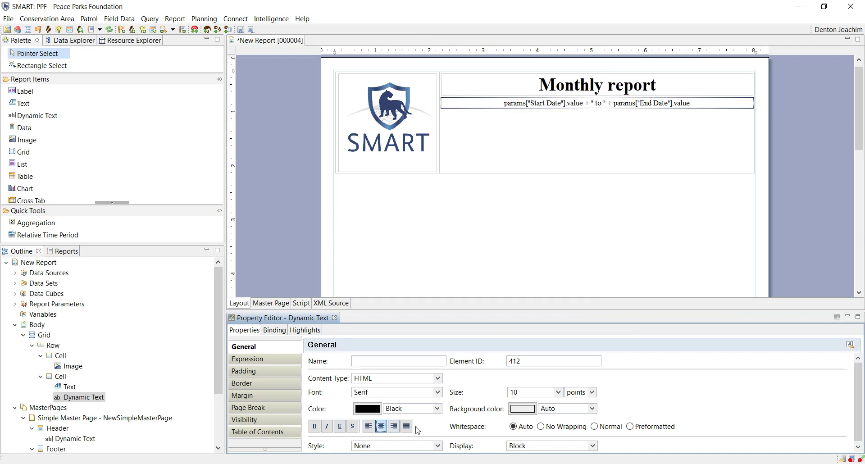
left_click(558, 392)
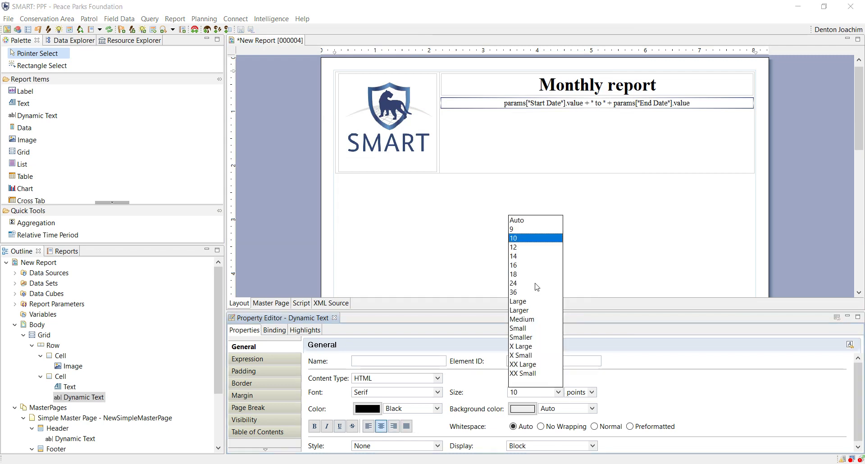
left_click(518, 248)
left_click(577, 126)
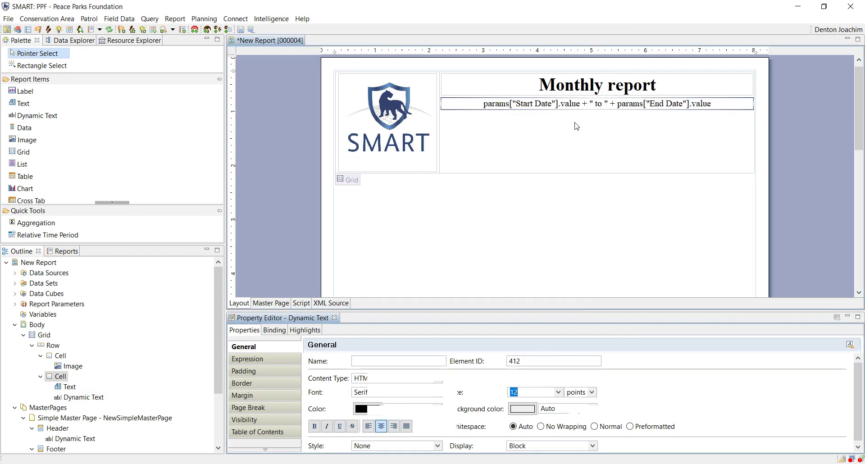
key("ctrl+s")
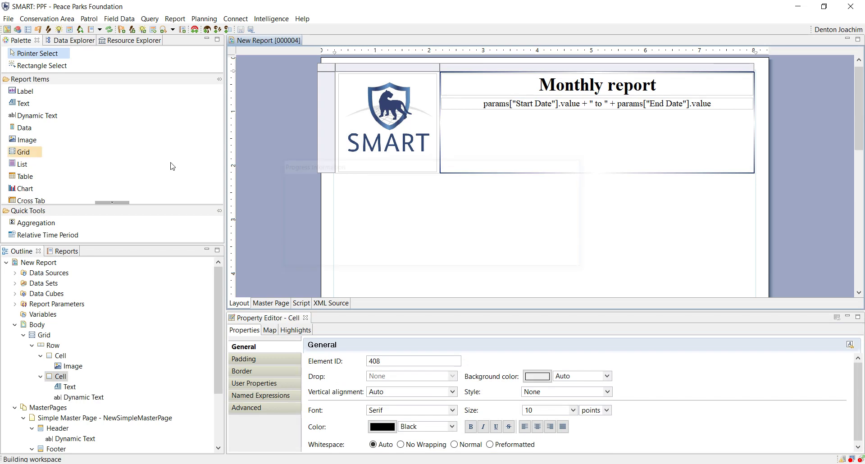
Add a second Dynamic Text below the date range and review the SMART_Functions entries without adding an expression
left_click_drag(33, 118, 539, 140)
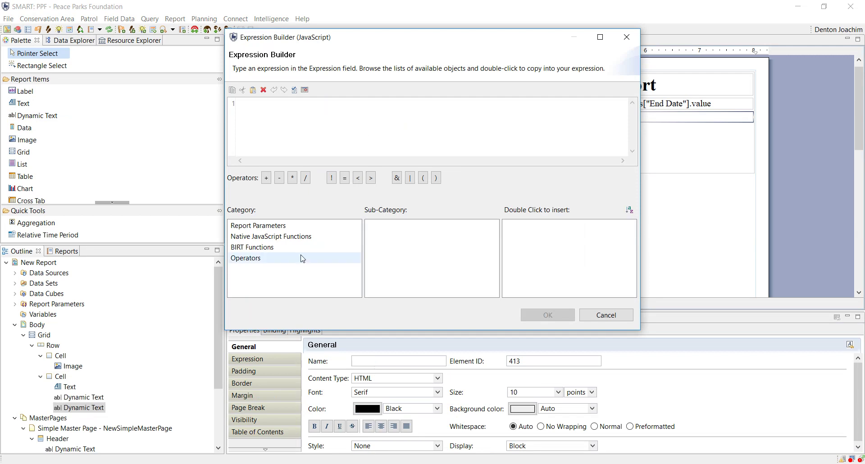
left_click(257, 249)
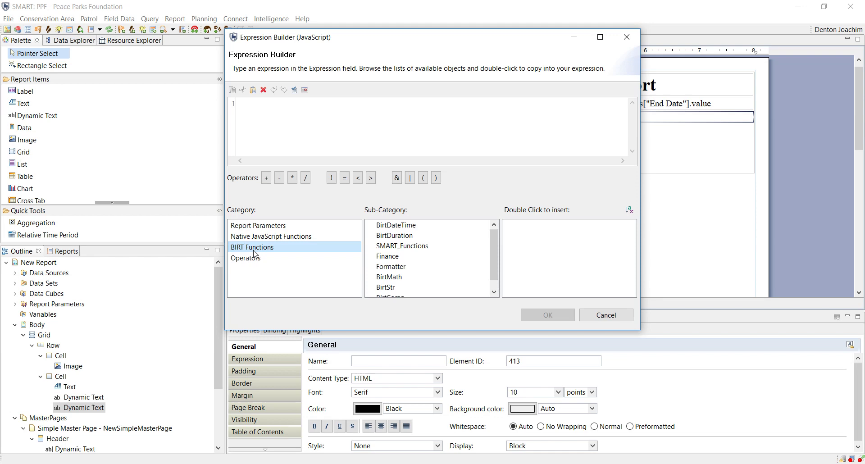
left_click(395, 249)
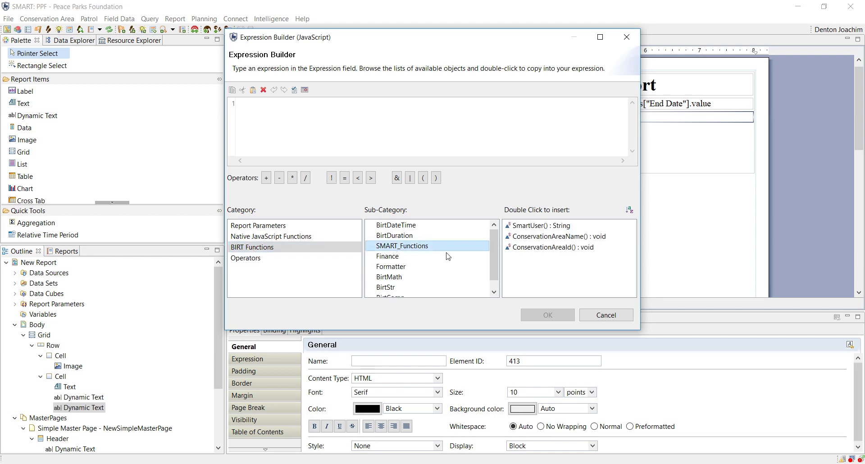
left_click(537, 228)
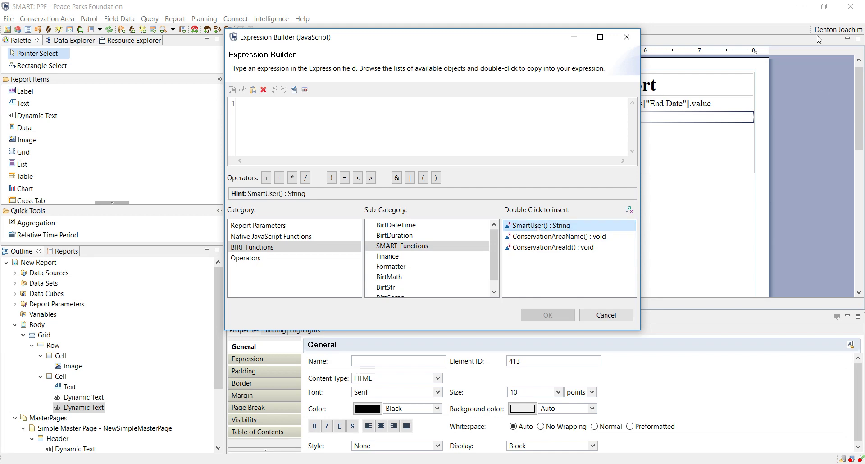
left_click(546, 238)
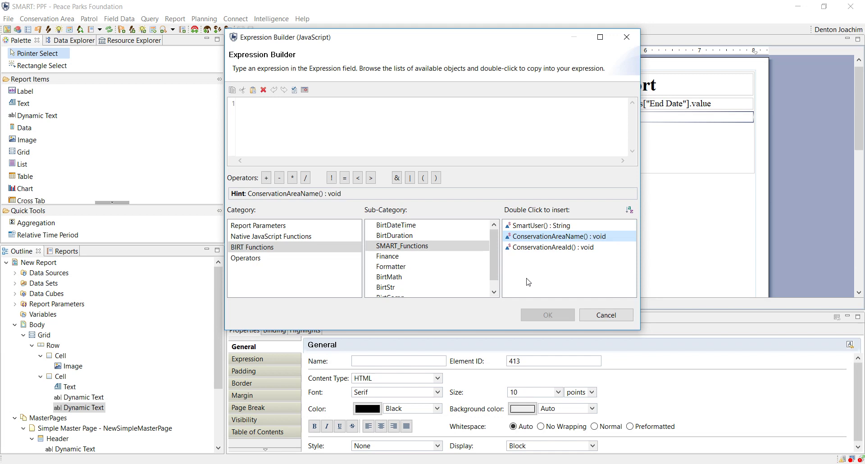
left_click(538, 250)
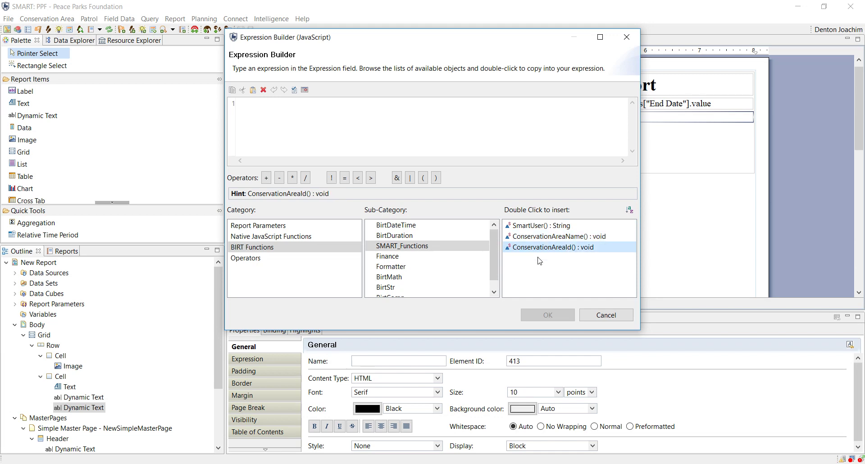
key("Up")
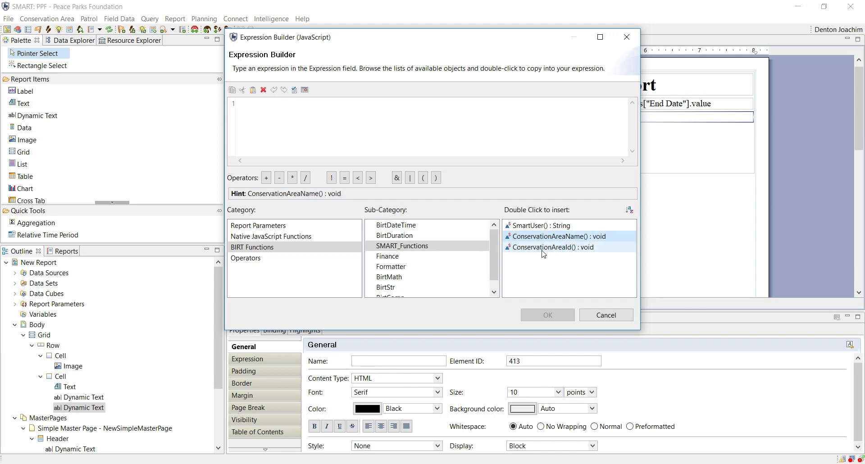
left_click(589, 318)
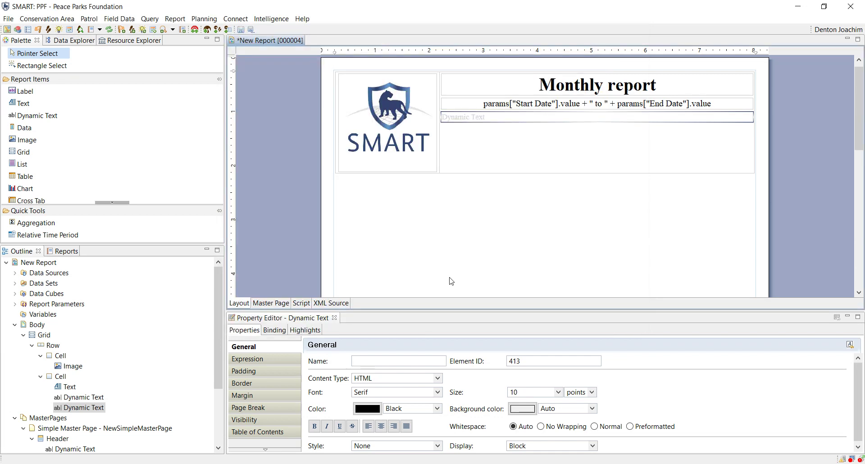
Delete the empty second Dynamic Text from the Outline and collapse the Body node
right_click(482, 124)
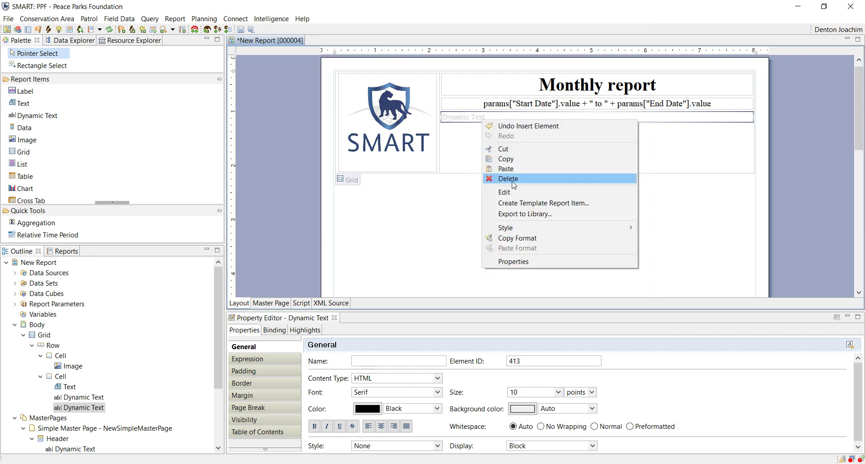
left_click(75, 400)
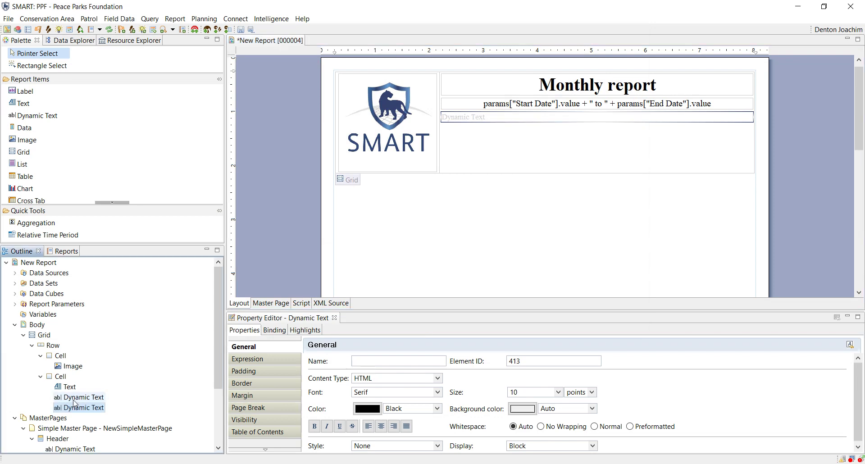
right_click(79, 411)
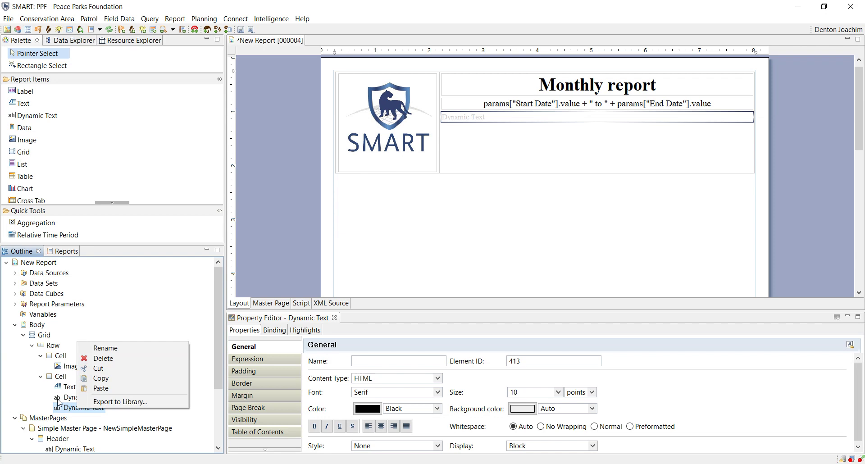
left_click(79, 398)
right_click(83, 407)
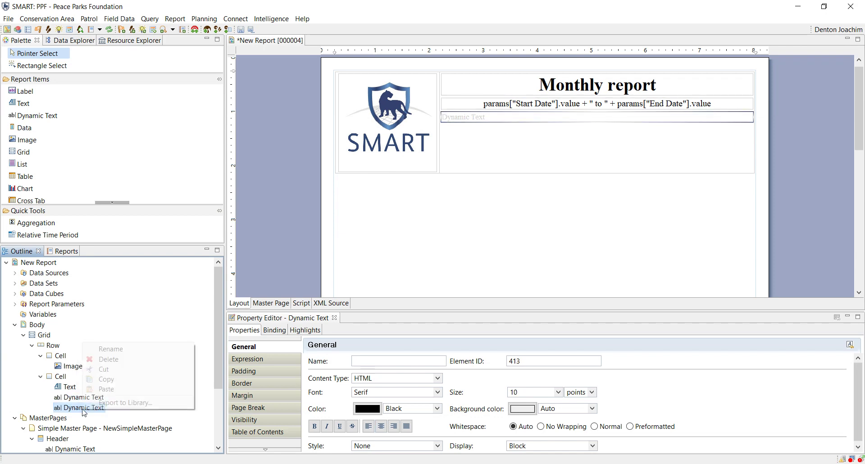
left_click(125, 360)
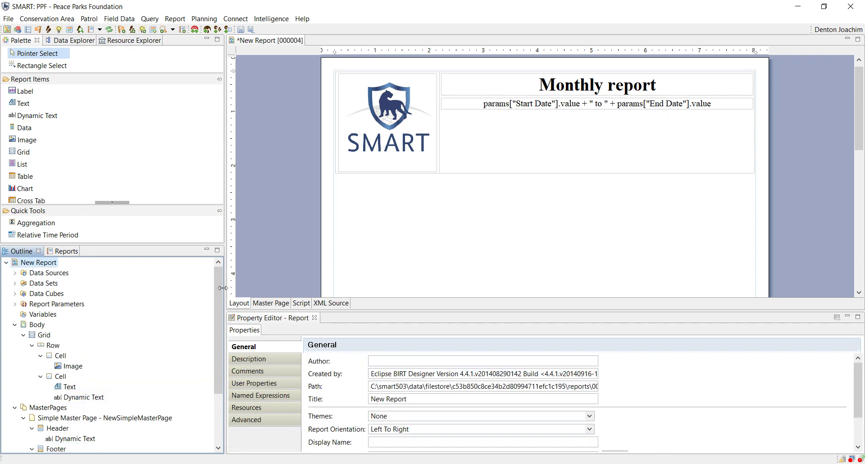
left_click(16, 325)
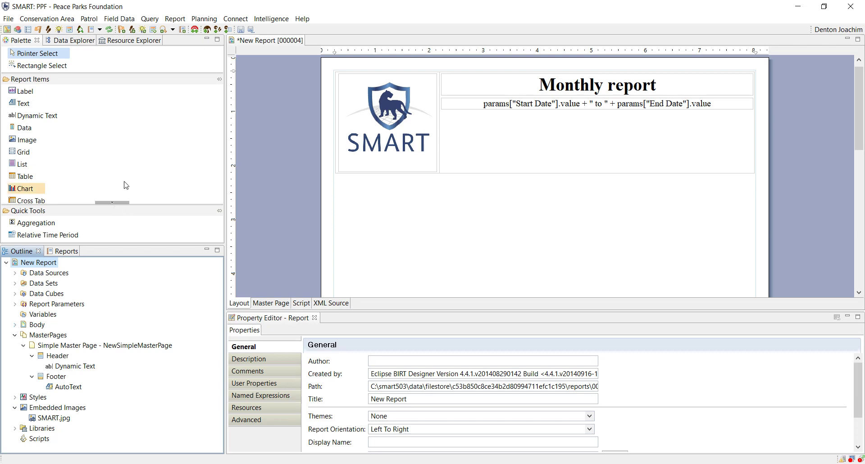
Add a one-column, one-row grid below the header grid and save the report
left_click_drag(27, 155, 417, 204)
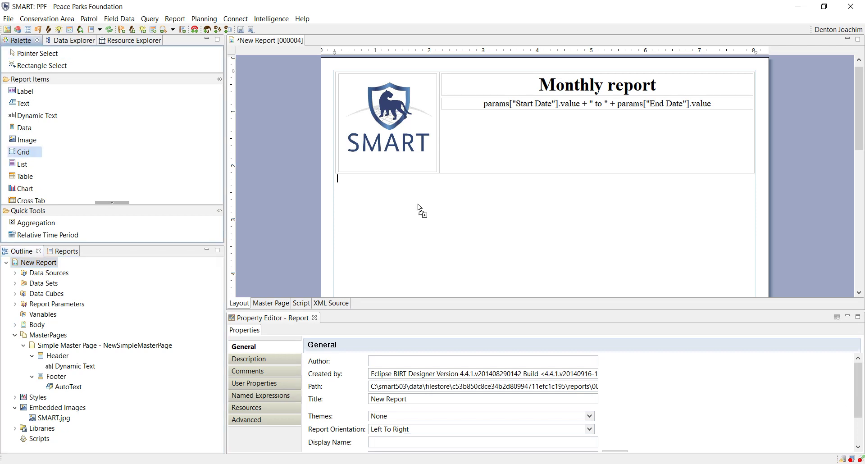
left_click(417, 204)
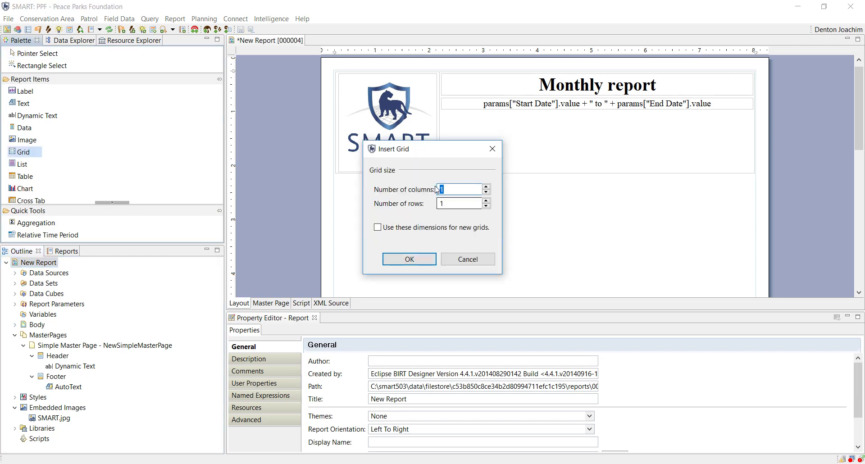
left_click(409, 260)
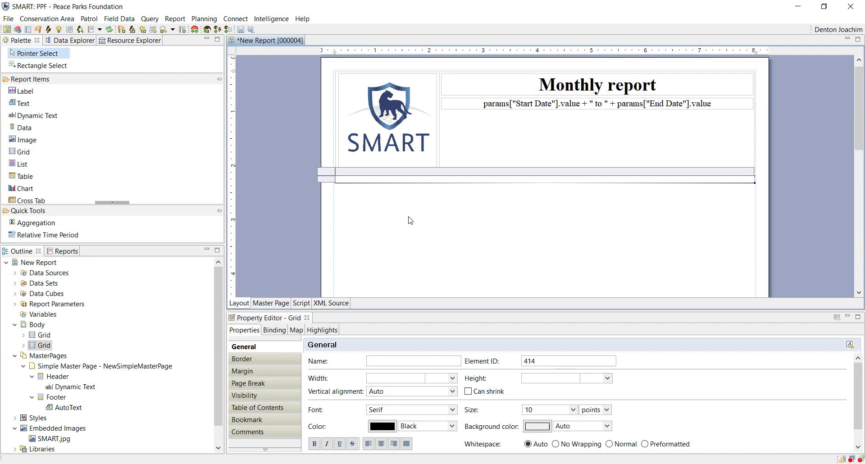
left_click(241, 30)
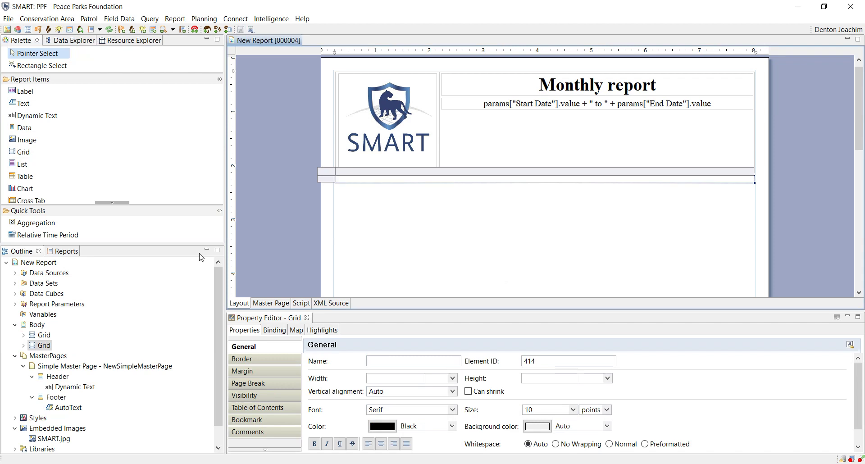
Start a new data set with SMART Data as source and SMART Tables as type, returning to that page
right_click(48, 285)
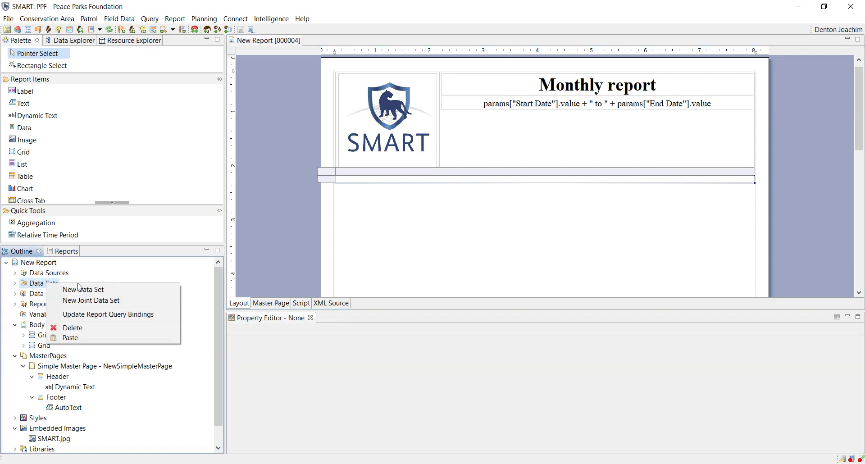
left_click(80, 289)
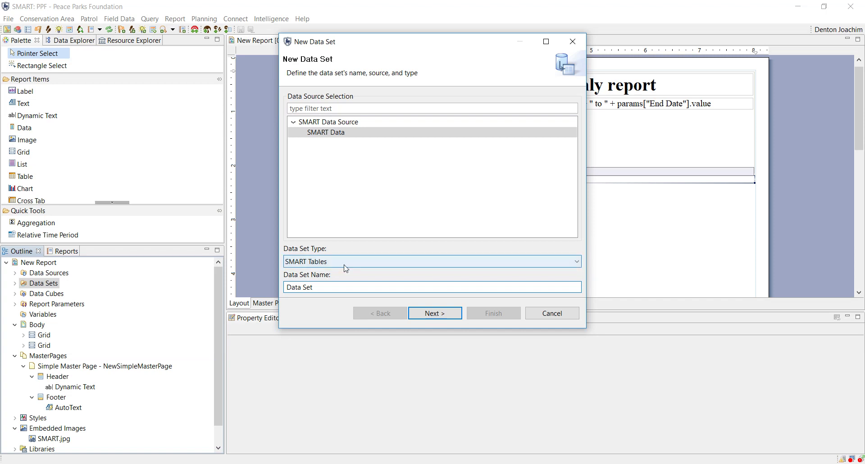
left_click(369, 263)
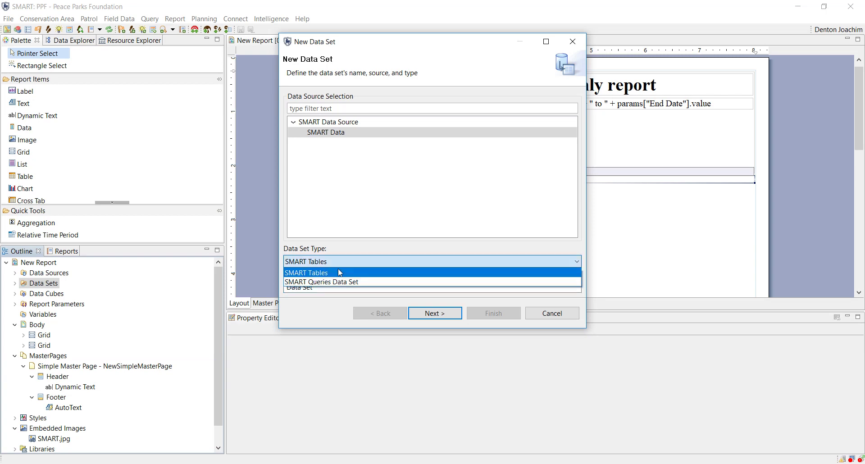
left_click(340, 273)
left_click(444, 314)
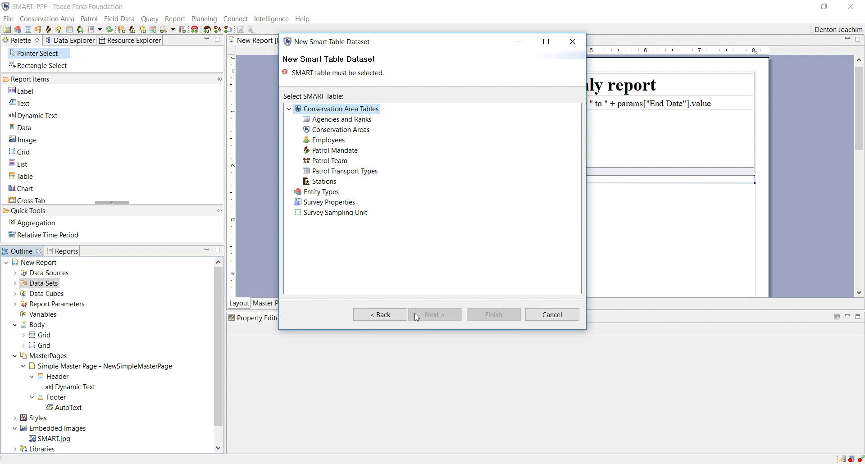
left_click(396, 315)
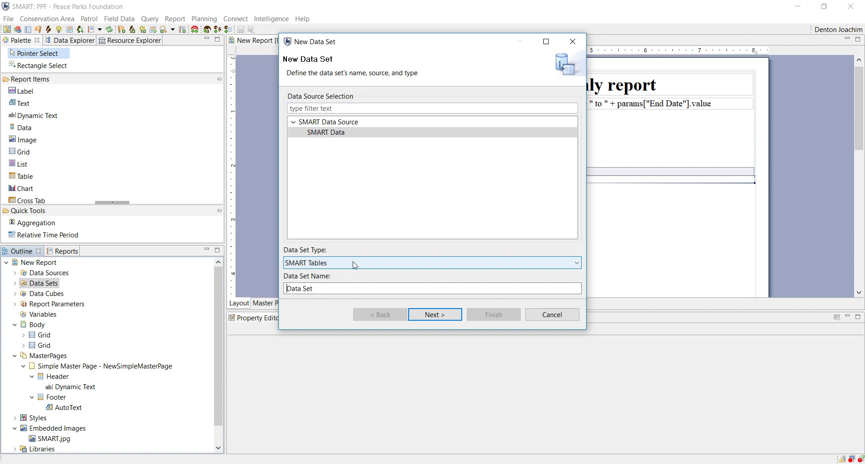
Create a SMART Queries data set from 01 Patrol effort > Ground > Summaries > Foot patrol summary by month
left_click(355, 265)
left_click(337, 283)
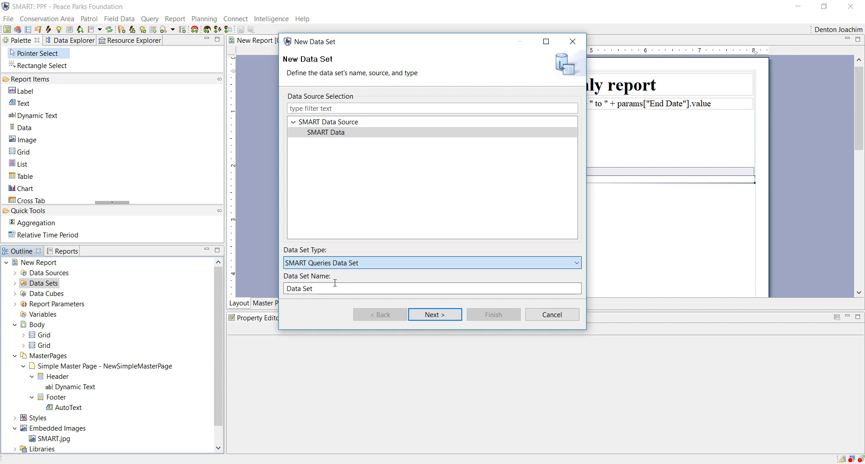
left_click(441, 318)
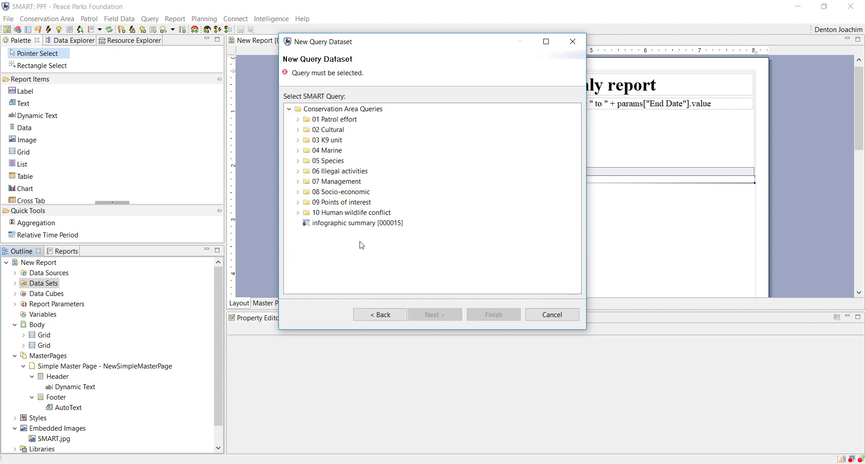
left_click(297, 214)
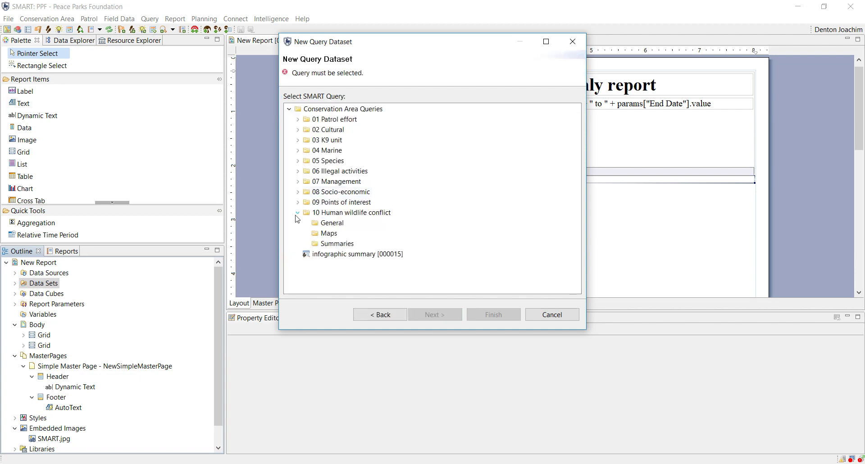
left_click(298, 120)
left_click(307, 140)
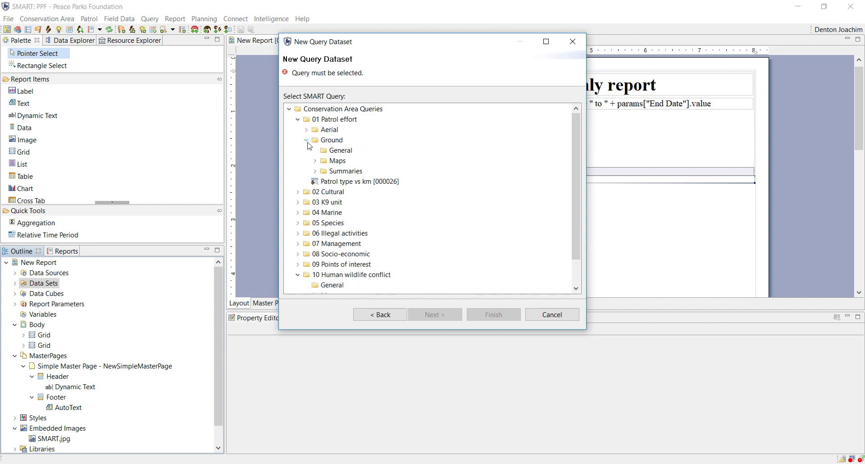
left_click(315, 161)
left_click(315, 182)
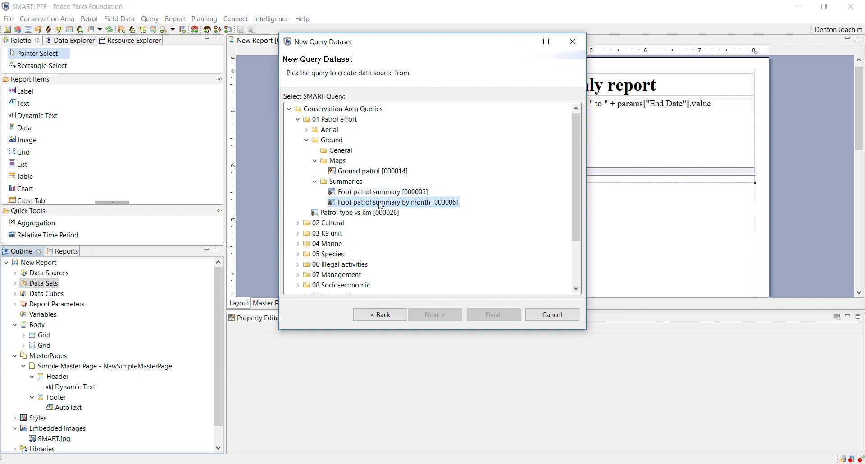
left_click(501, 319)
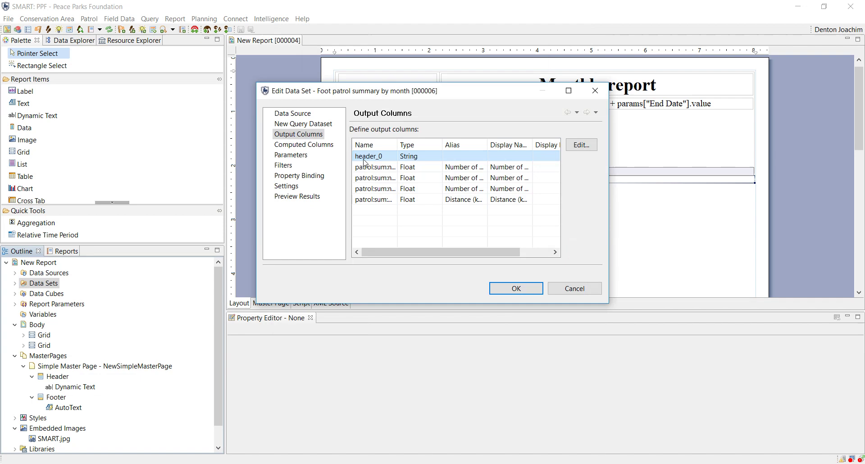
Give output column header_0 the alias and display name 'Month' and confirm the data set edits
double_click(457, 156)
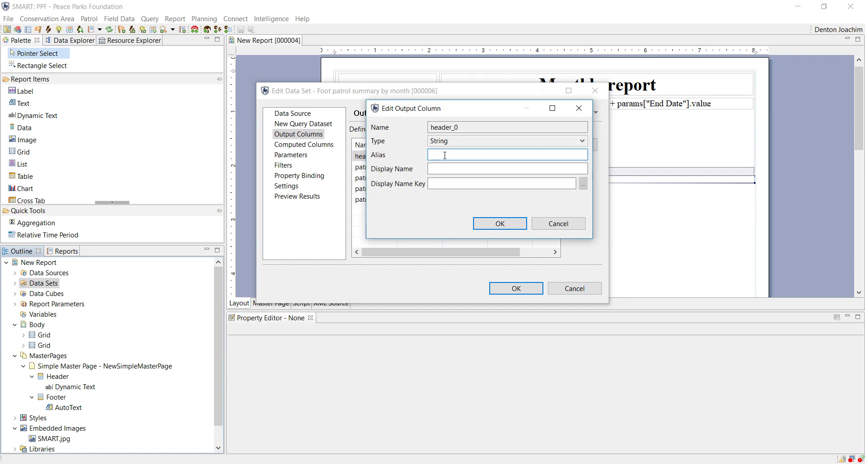
type("Month")
left_click(449, 168)
type("Mon")
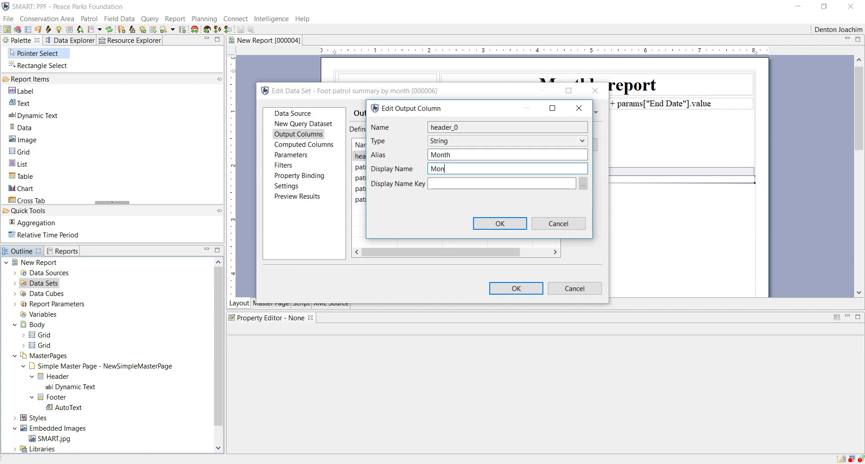
type("th")
left_click_drag(495, 108, 536, 118)
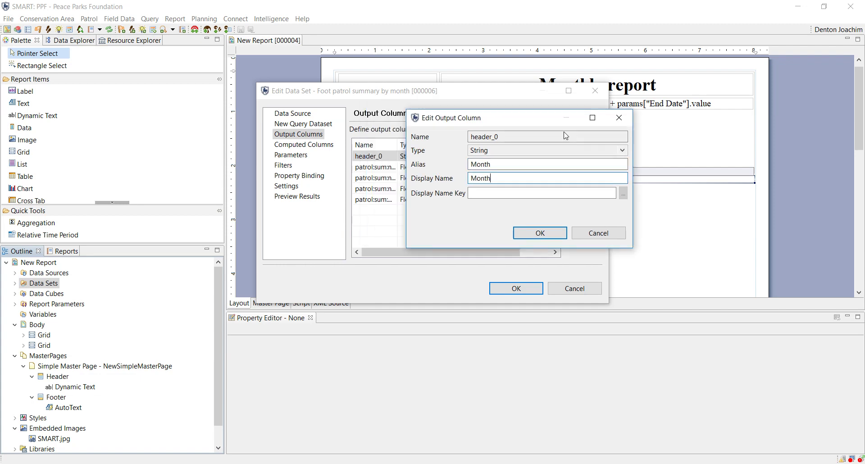
left_click_drag(414, 117, 505, 190)
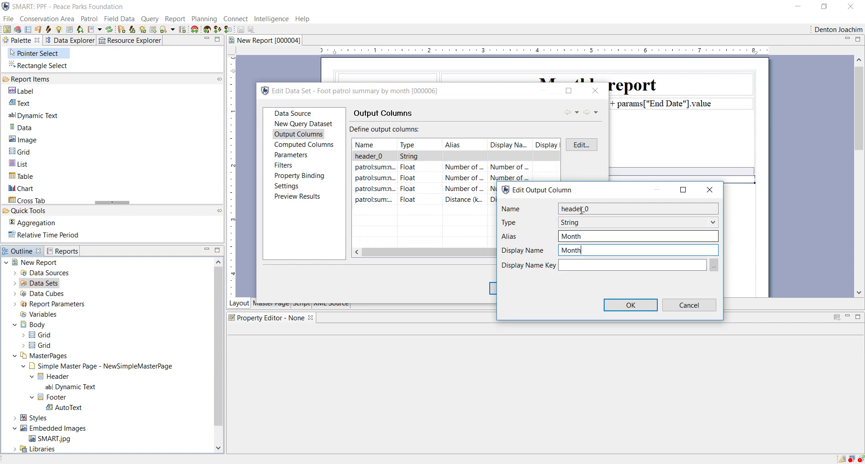
left_click_drag(573, 196, 504, 163)
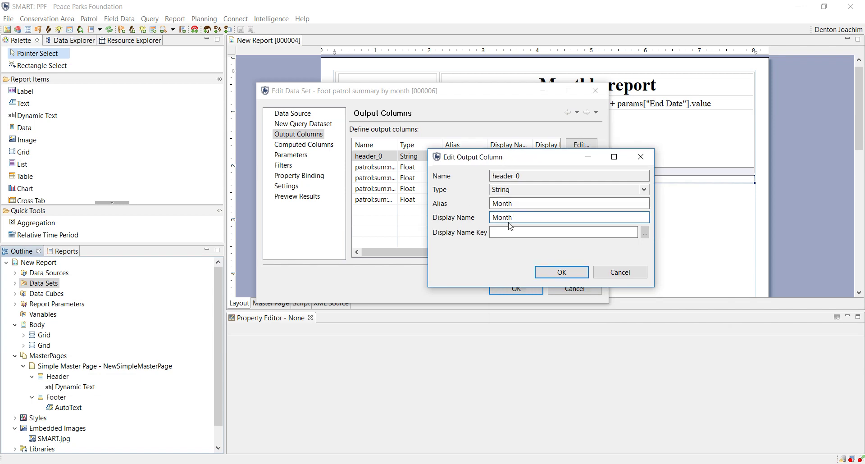
left_click(570, 274)
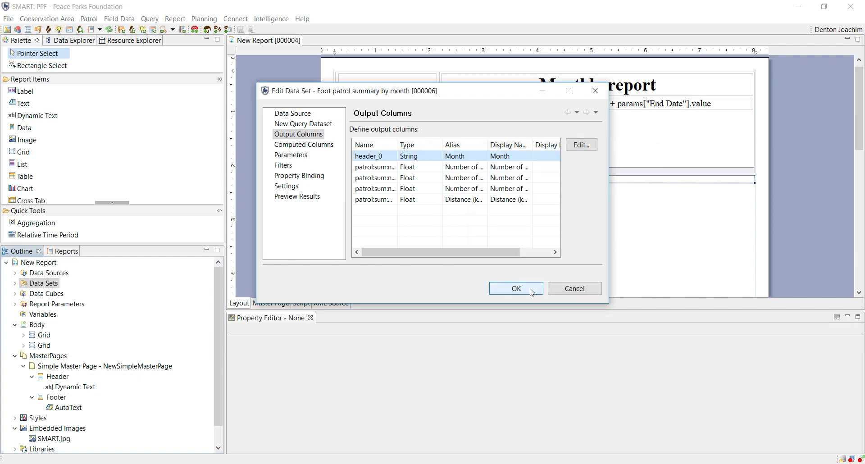
left_click(532, 292)
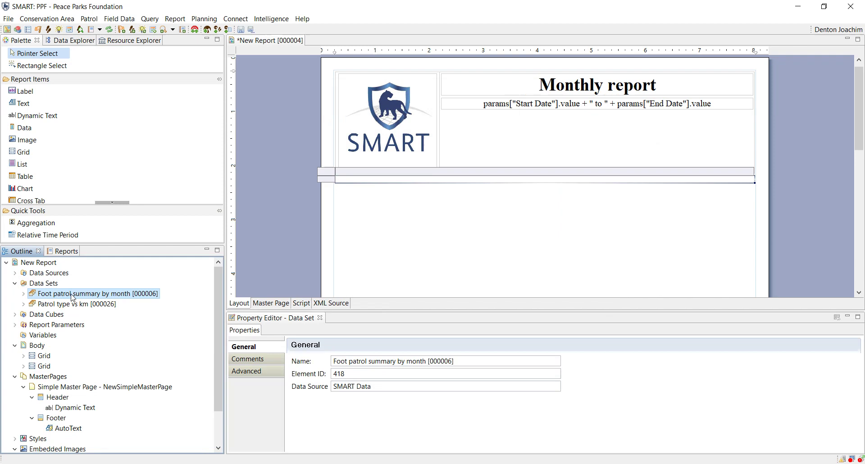
Place the Foot patrol summary by month data set into the grid as a table with all five columns
left_click_drag(72, 298, 455, 180)
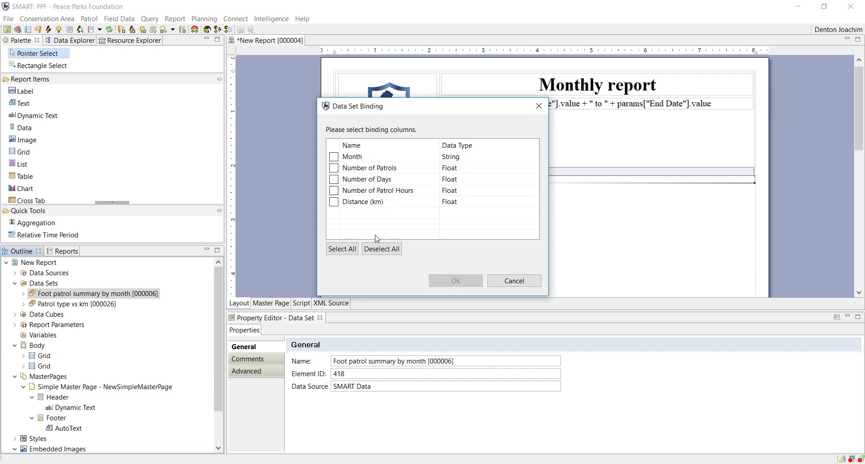
left_click(353, 250)
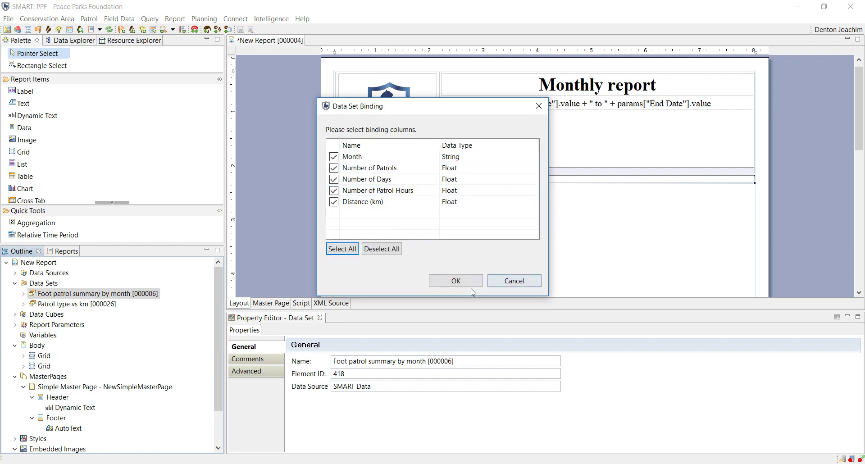
left_click(467, 289)
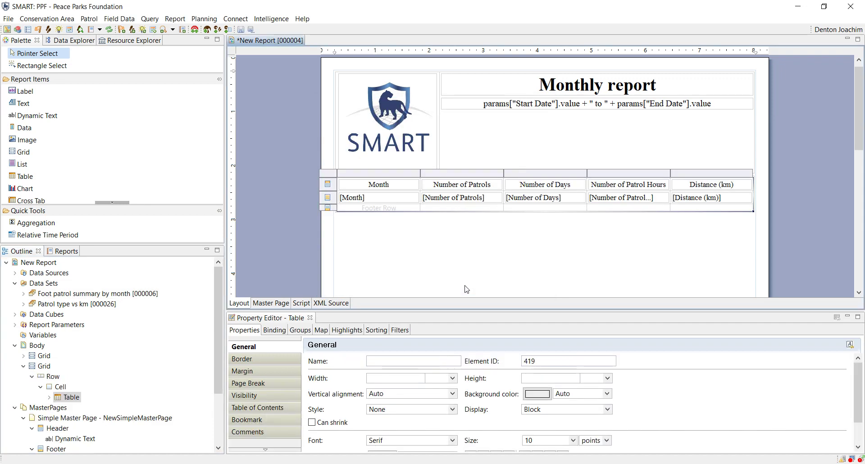